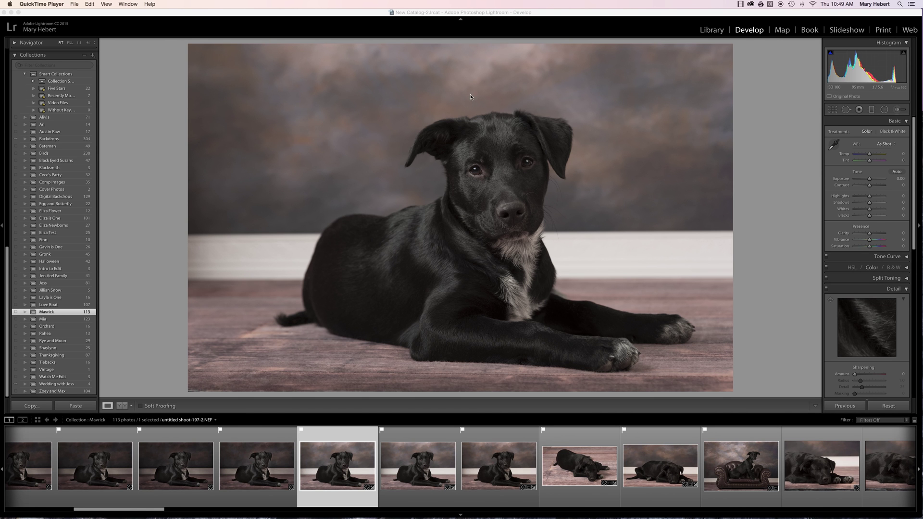
Paint an Adjustment Brush mask over both of the dog's irises with a brush size of 8.
click(411, 177)
click(545, 349)
drag(488, 195, 185, 108)
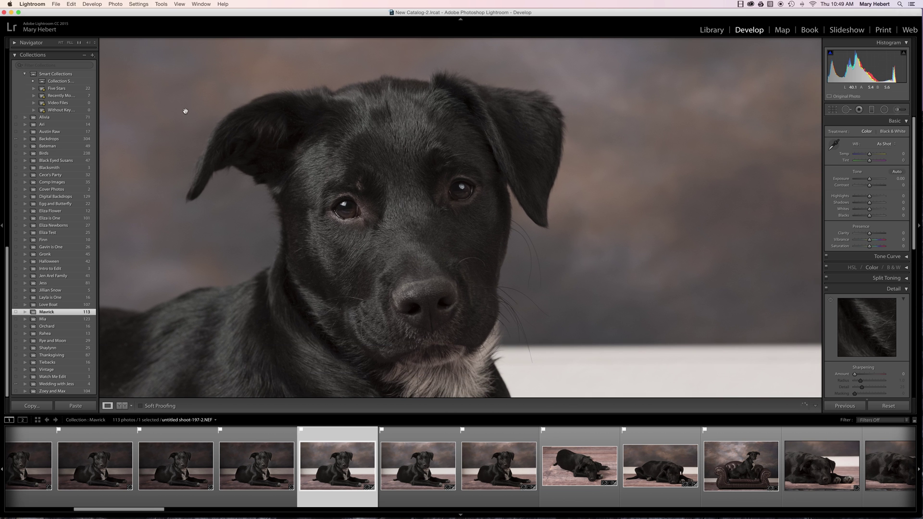
click(273, 322)
drag(303, 165, 505, 269)
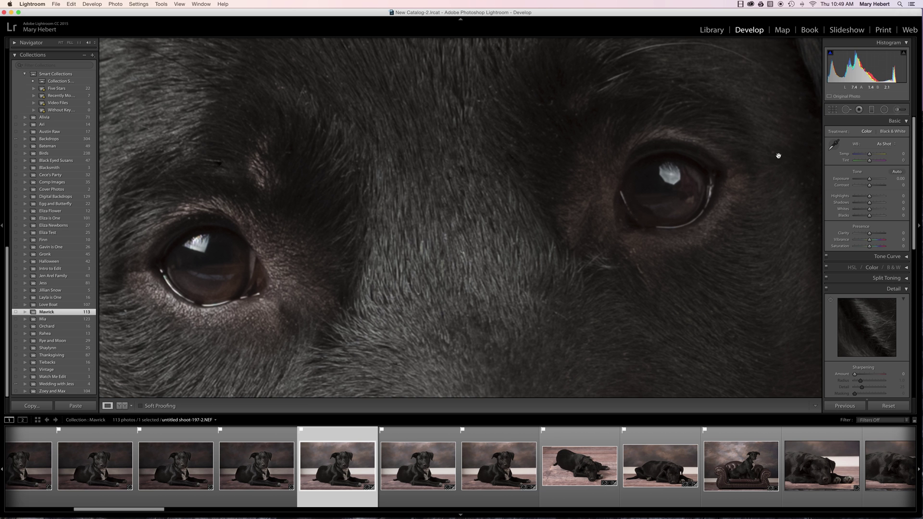
click(897, 112)
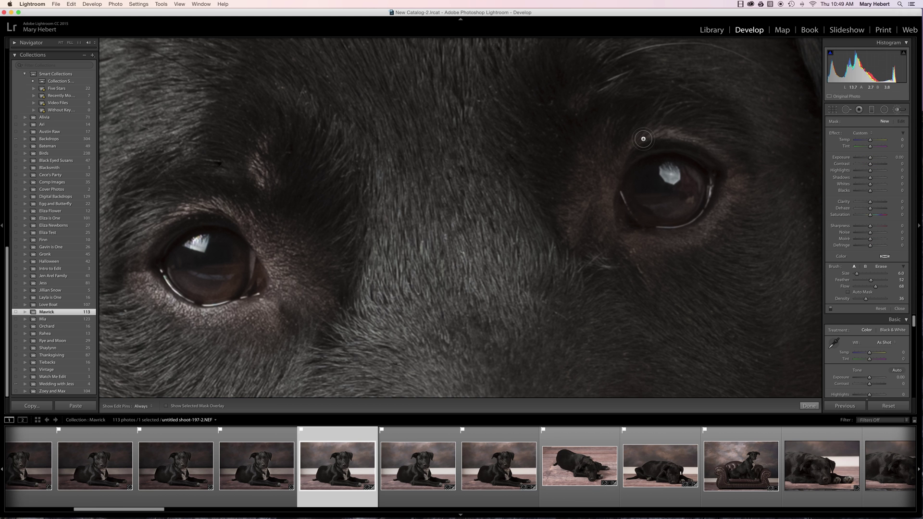
key(bracketright)
key(bracketright)
key(bracketright)
key(bracketright)
key(bracketleft)
key(bracketleft)
click(646, 198)
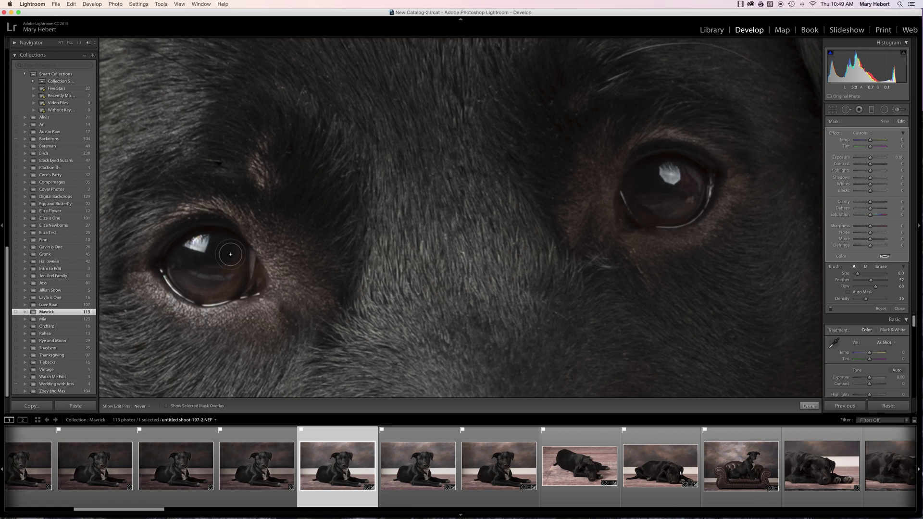
mouse_move(240, 275)
mouse_down()
mouse_move(180, 285)
mouse_move(240, 286)
mouse_up()
key(h)
key(h)
Set the eye mask to Exposure 0.98, Contrast 22, Whites 19, Blacks -10, Clarity 10 and Saturation 20, and reduce the brush size to 6.
drag(871, 161, 874, 161)
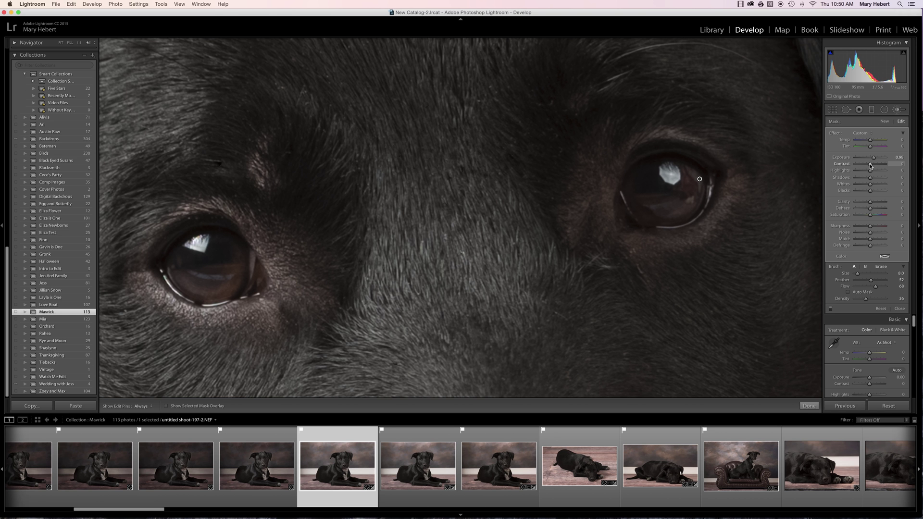
drag(870, 167, 873, 166)
drag(872, 187, 874, 187)
drag(871, 193, 870, 193)
drag(871, 202, 874, 203)
drag(874, 203, 871, 204)
drag(870, 217, 874, 220)
key(bracketleft)
key(bracketleft)
Turn the brush adjustment off and on repeatedly to compare the dog's eyes with and without it.
click(831, 310)
click(830, 310)
click(830, 311)
click(830, 310)
click(830, 310)
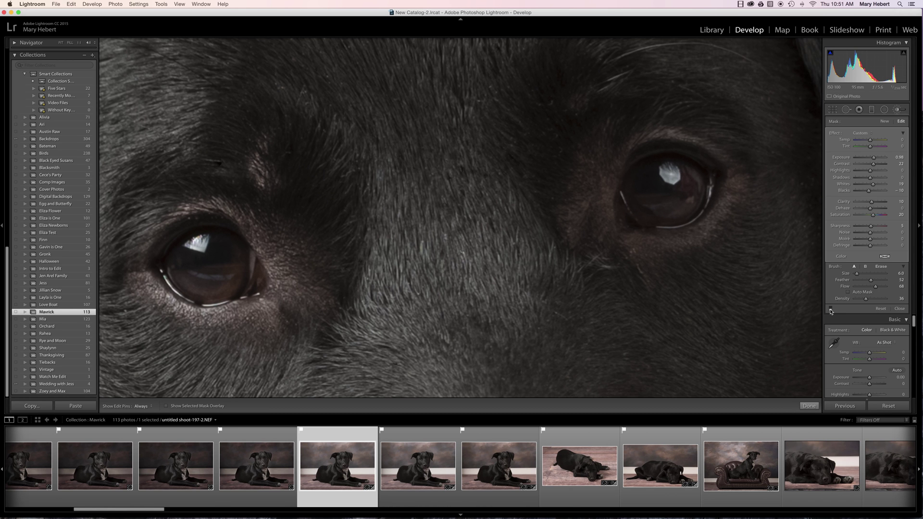
click(831, 310)
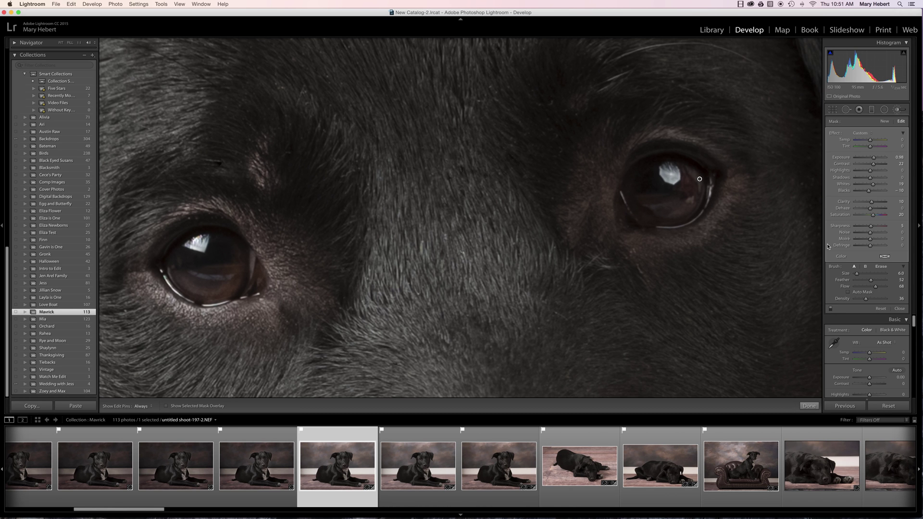
Save the current brush settings as a new effect preset named "Make Eyes Splarkle" and finish the brush edit.
click(863, 135)
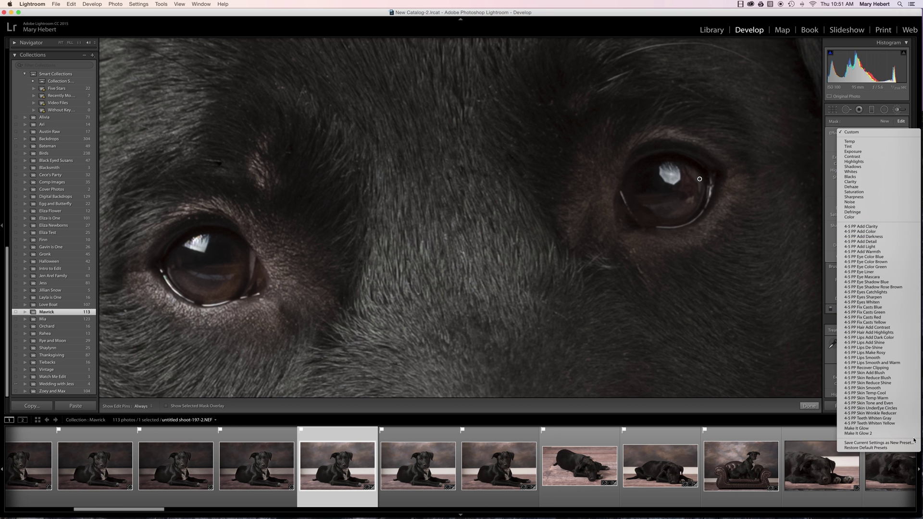
click(886, 443)
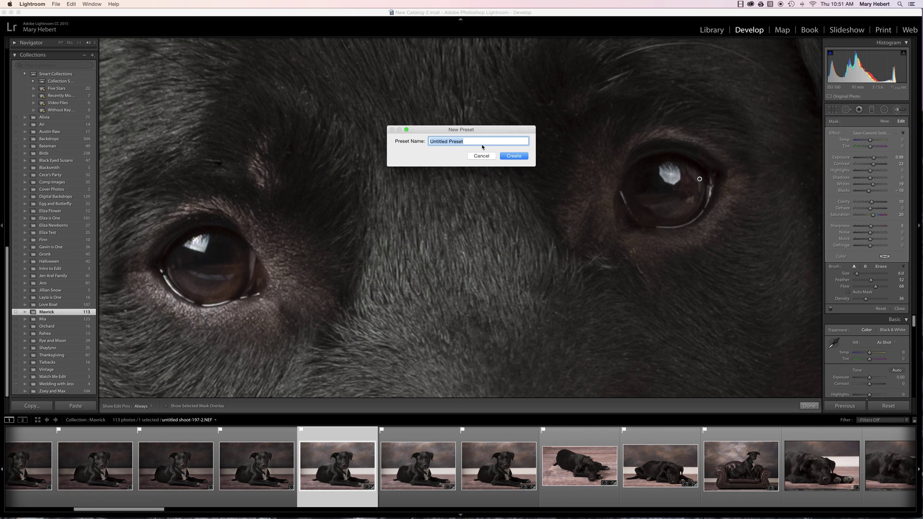
key(BackSpace)
text(Make Eyes Spl)
key(BackSpace)
key(BackSpace)
key(BackSpace)
text(rkle)
click(513, 156)
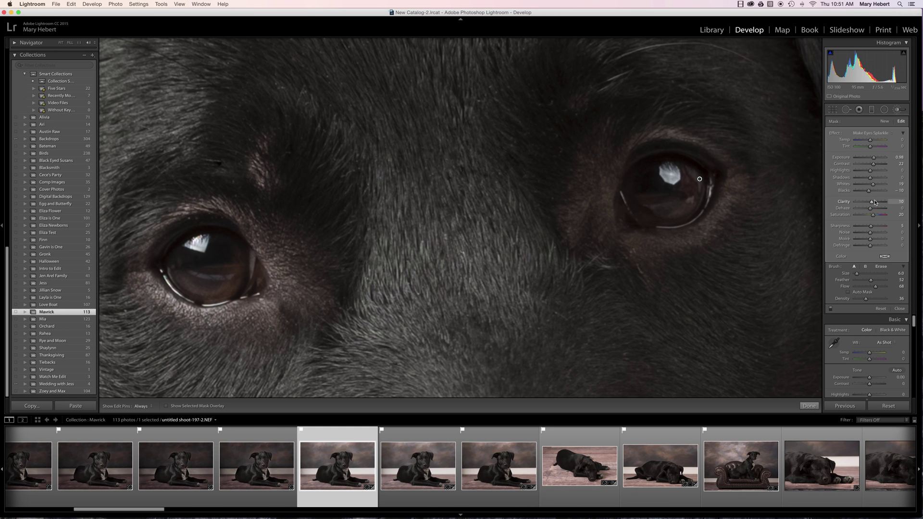
click(809, 405)
Compare the dog portrait before and after side by side, both close up and zoomed out, and return to the single-photo view.
click(443, 301)
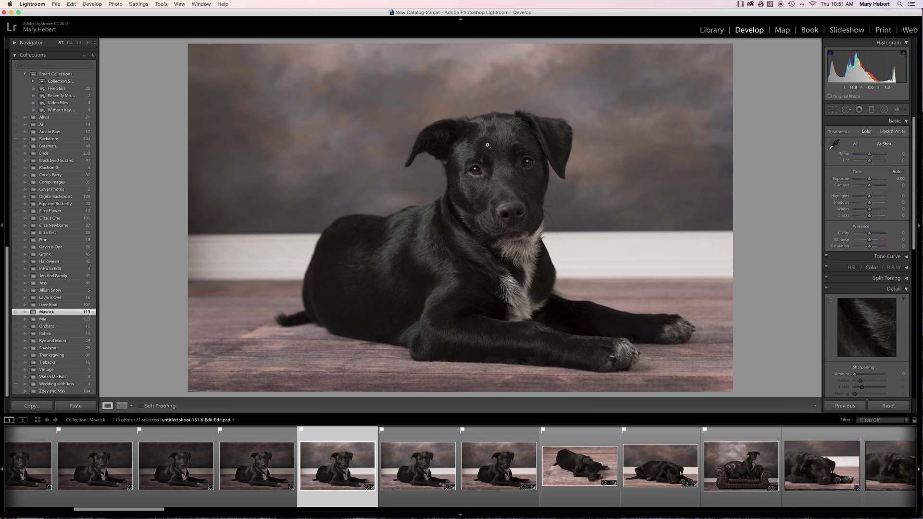
scroll(25, 123, up, 5)
click(70, 42)
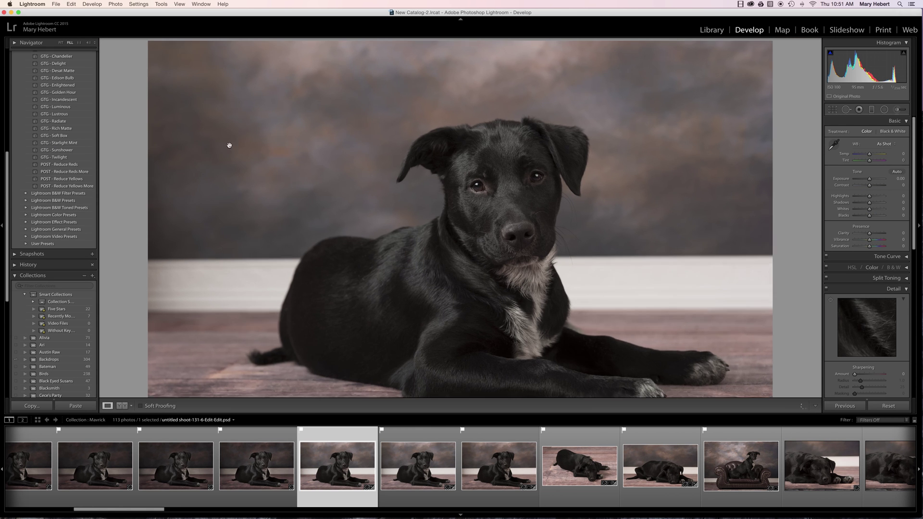
drag(512, 225, 499, 174)
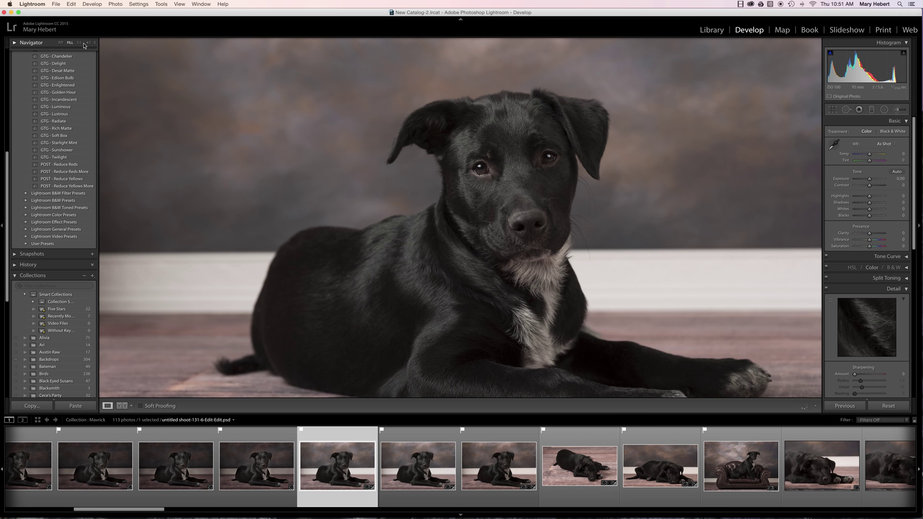
click(78, 45)
drag(634, 158, 625, 210)
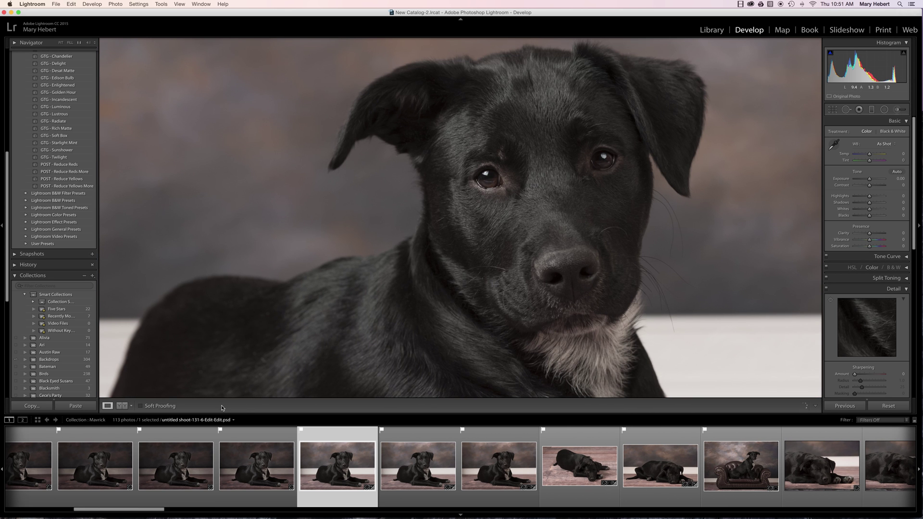
click(123, 408)
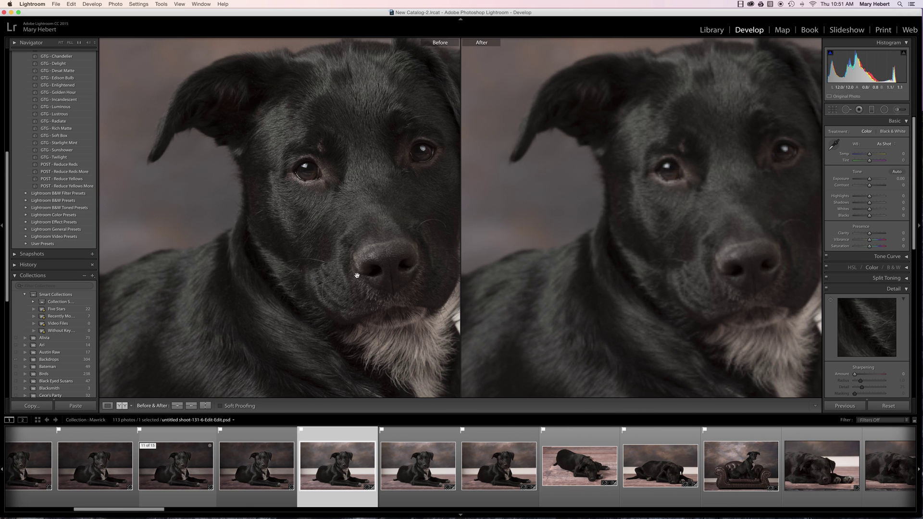
drag(343, 211, 299, 243)
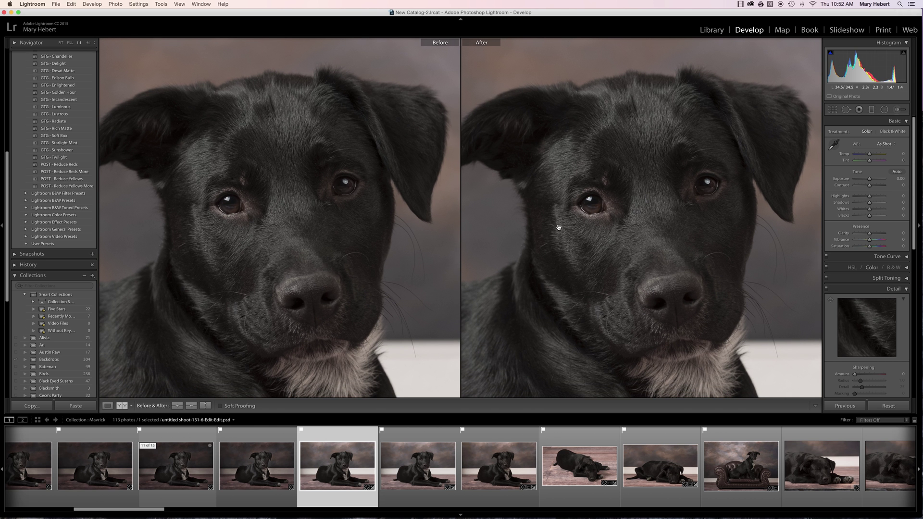
click(632, 215)
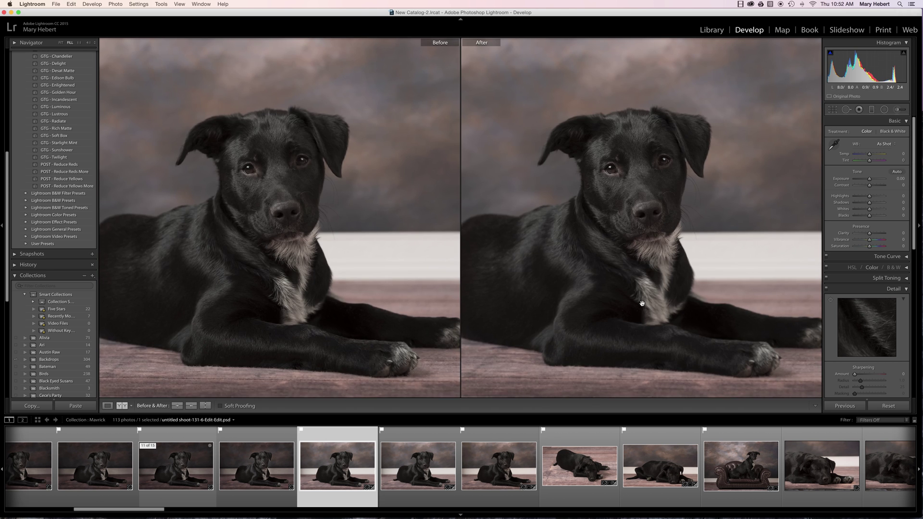
click(107, 406)
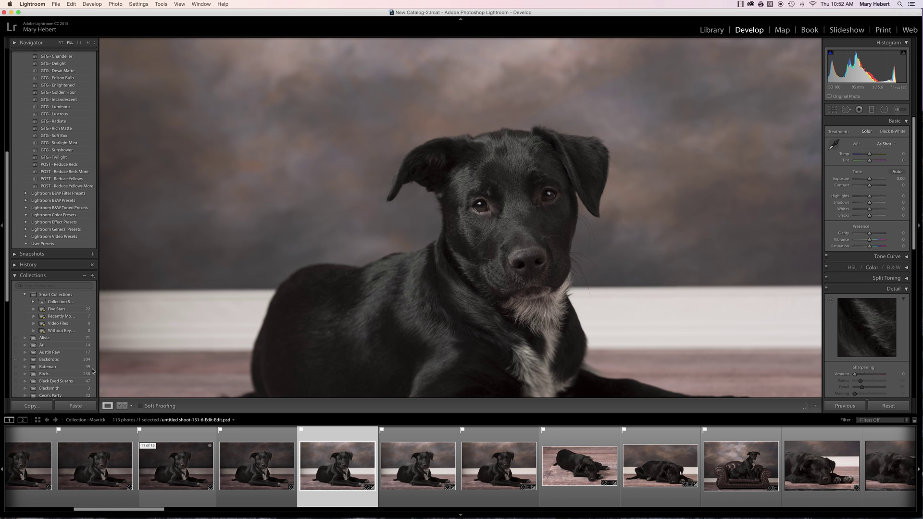
Open the collection with the baby's first-birthday cake photos.
scroll(64, 333, up, 5)
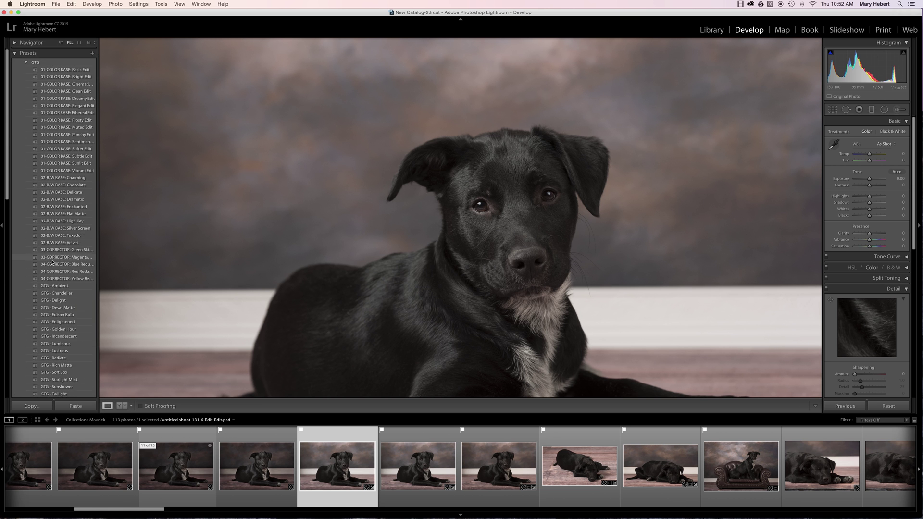
scroll(52, 262, down, 15)
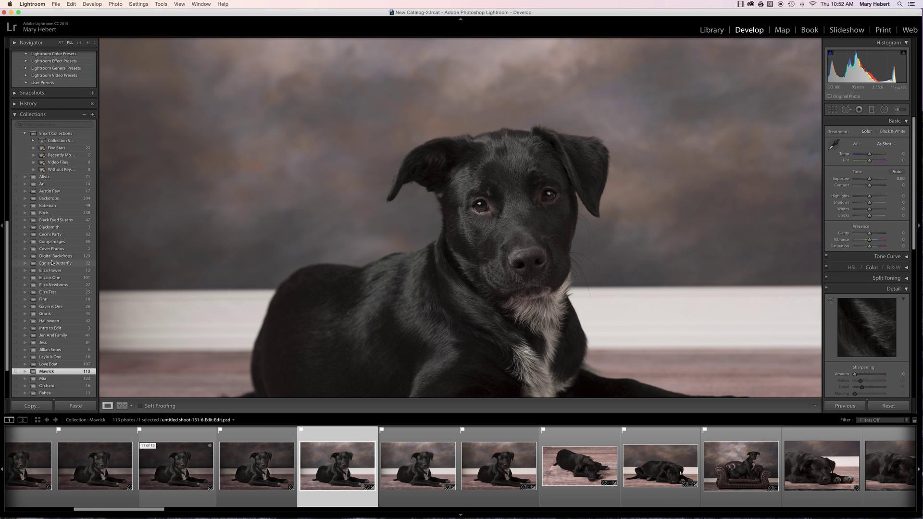
scroll(63, 275, down, 1)
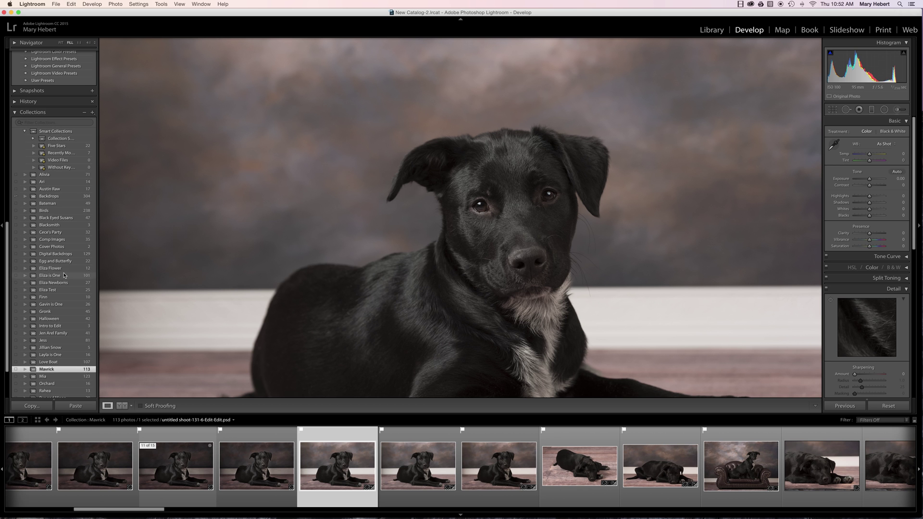
scroll(68, 265, down, 1)
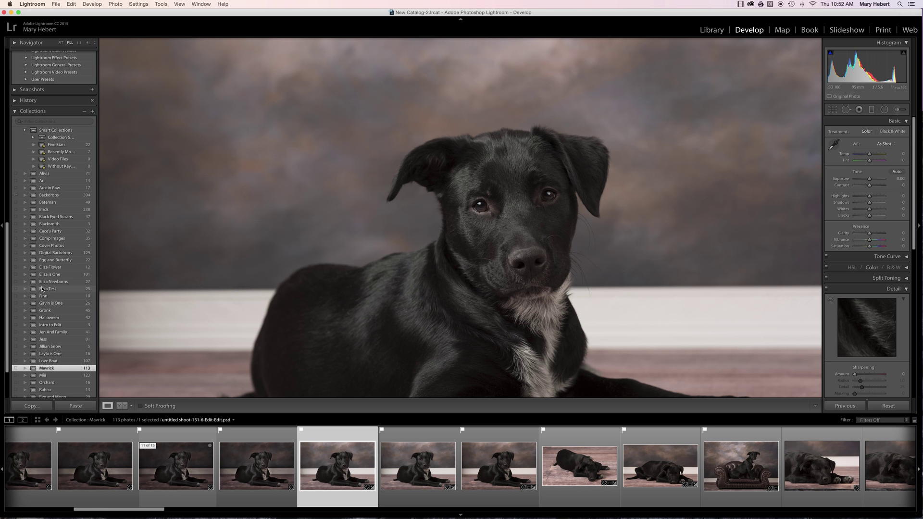
click(46, 274)
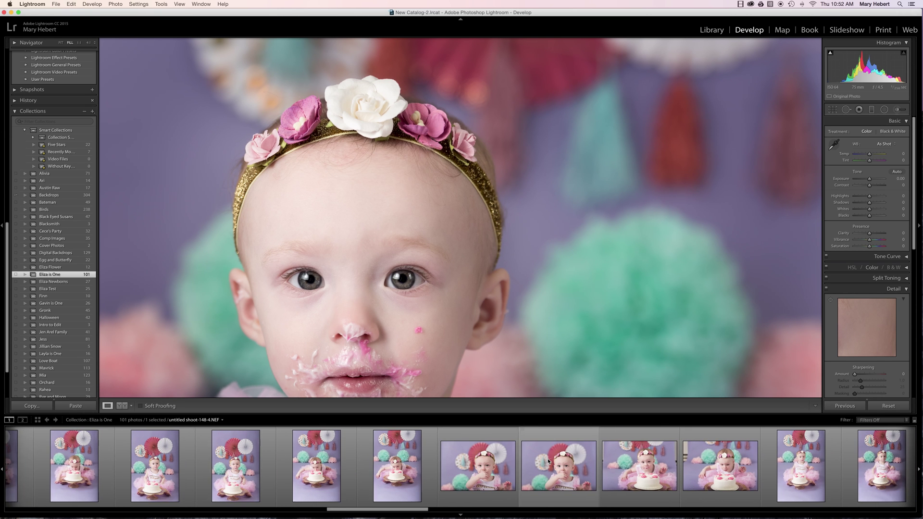
Choose the baby close-up untitled shoot-149-4.NEF for editing, zoomed in on her face.
click(519, 467)
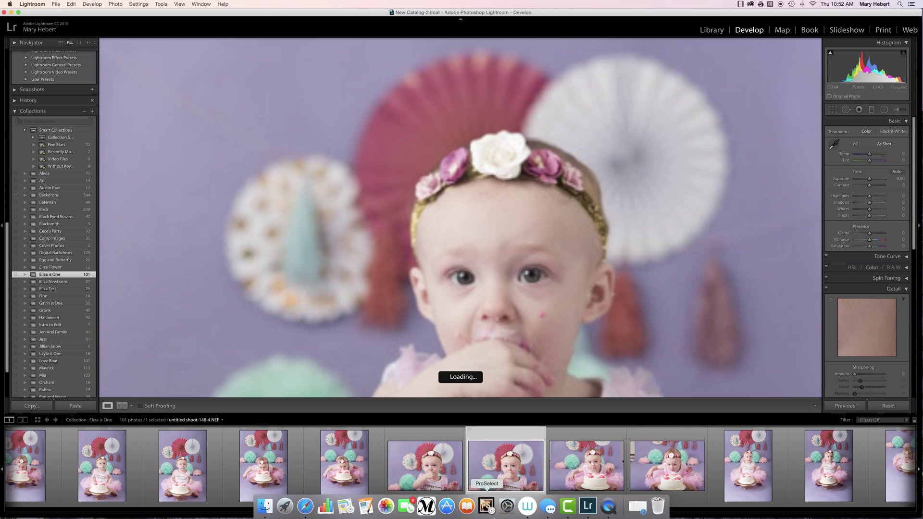
drag(529, 293, 489, 217)
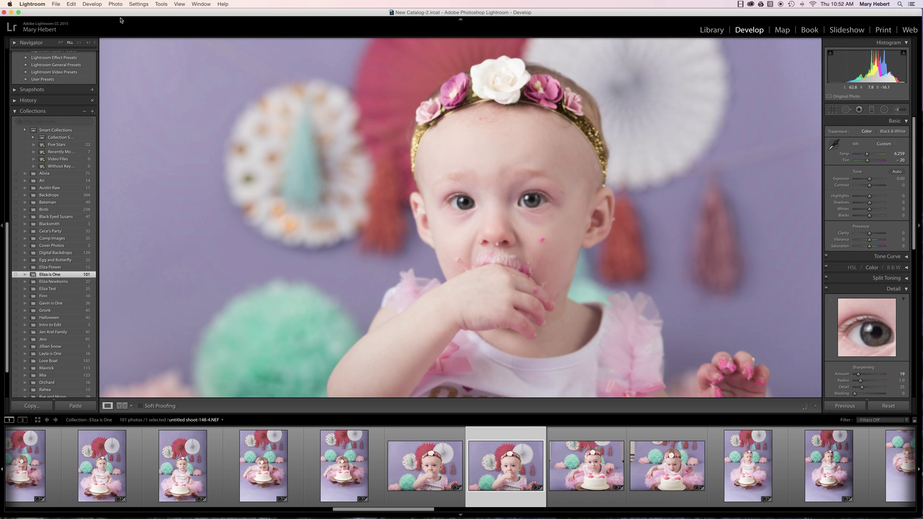
click(88, 43)
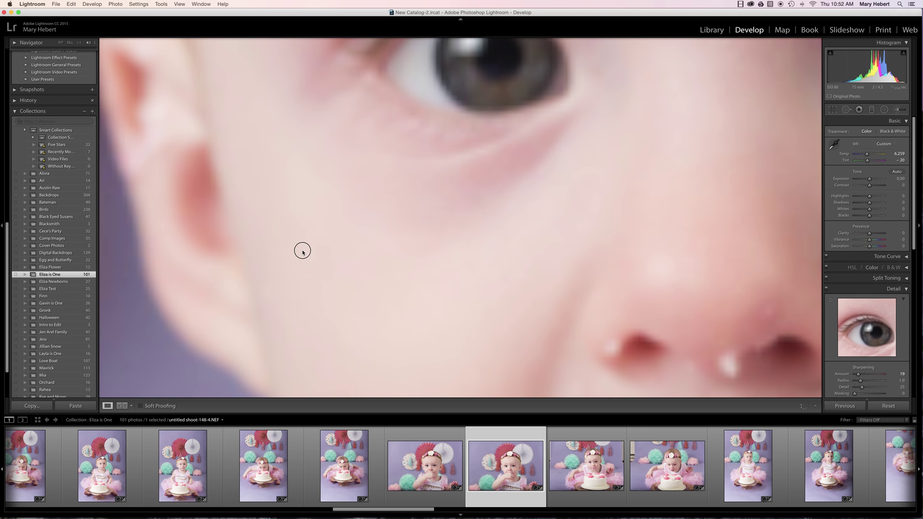
click(79, 42)
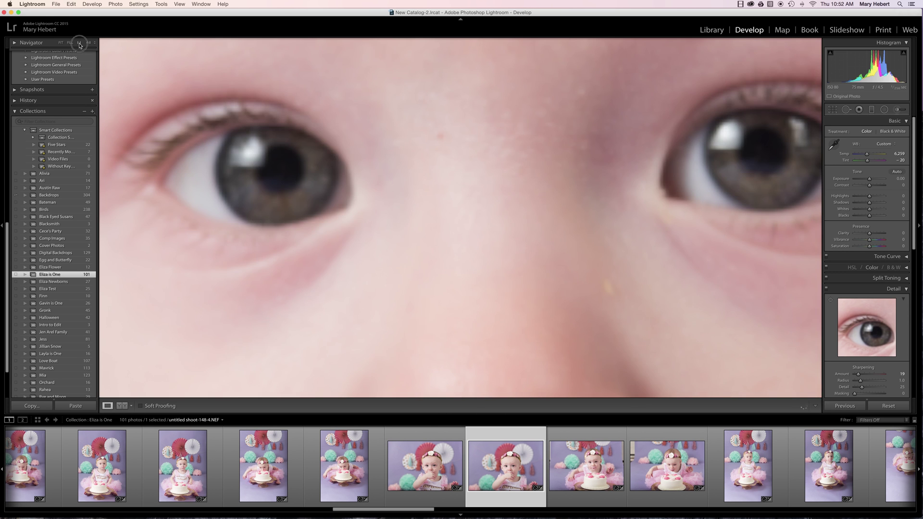
click(403, 172)
drag(464, 188, 396, 180)
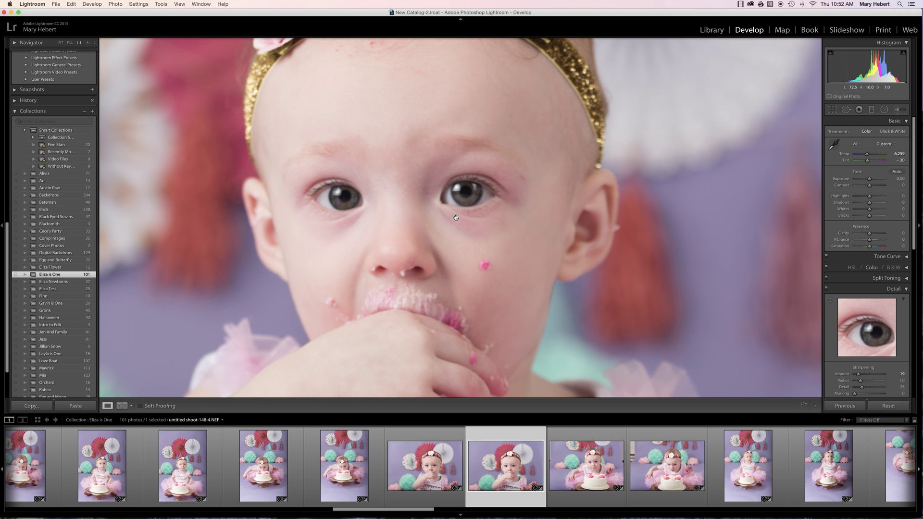
drag(391, 197, 396, 223)
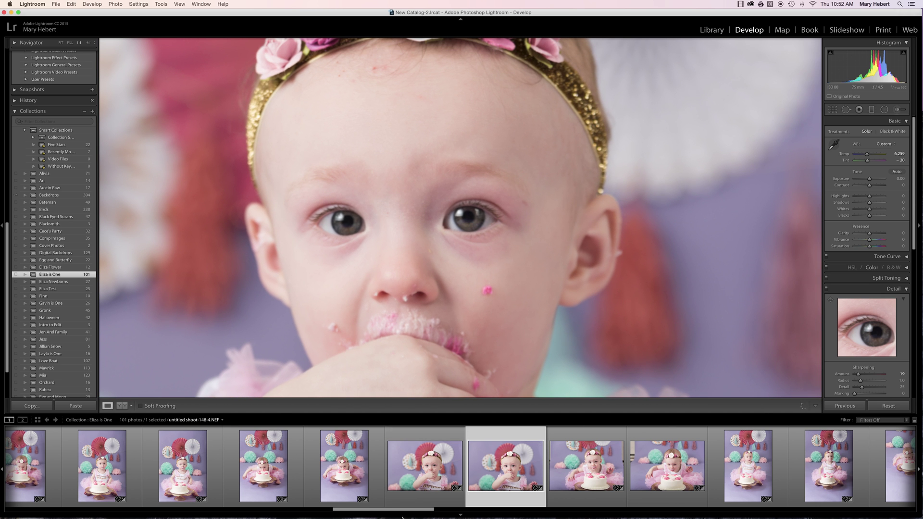
click(425, 481)
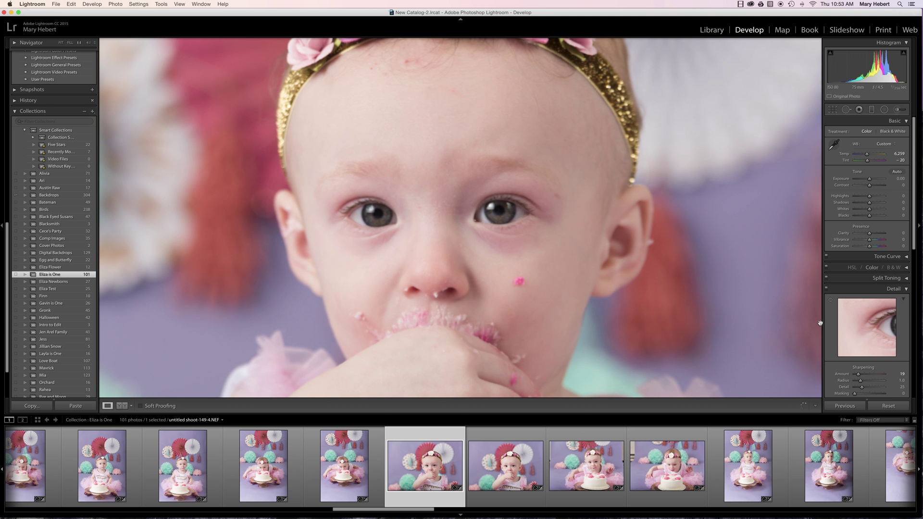
Paint over both of the baby's irises with the Adjustment Brush using the Make Eyes Splarkle preset.
click(898, 110)
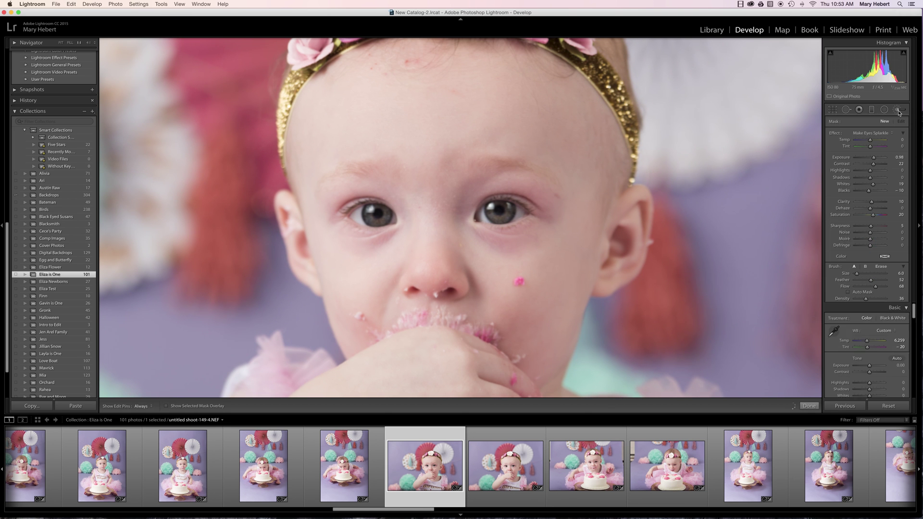
click(873, 134)
click(874, 132)
click(874, 134)
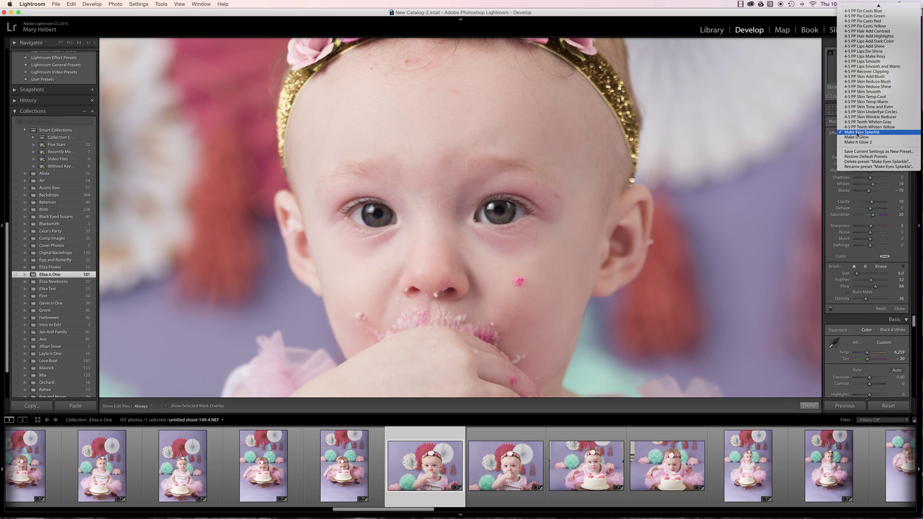
click(857, 134)
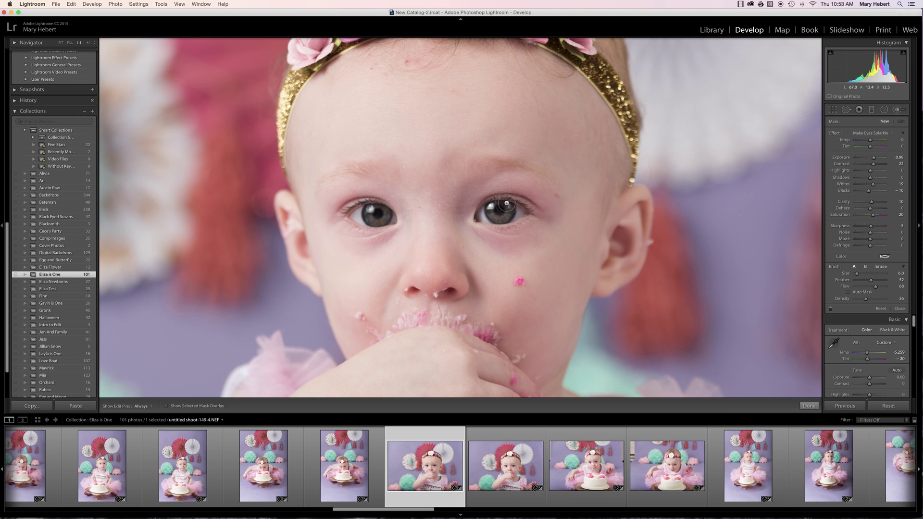
drag(506, 211, 493, 212)
mouse_move(379, 221)
mouse_down()
mouse_move(383, 213)
mouse_move(369, 211)
mouse_up()
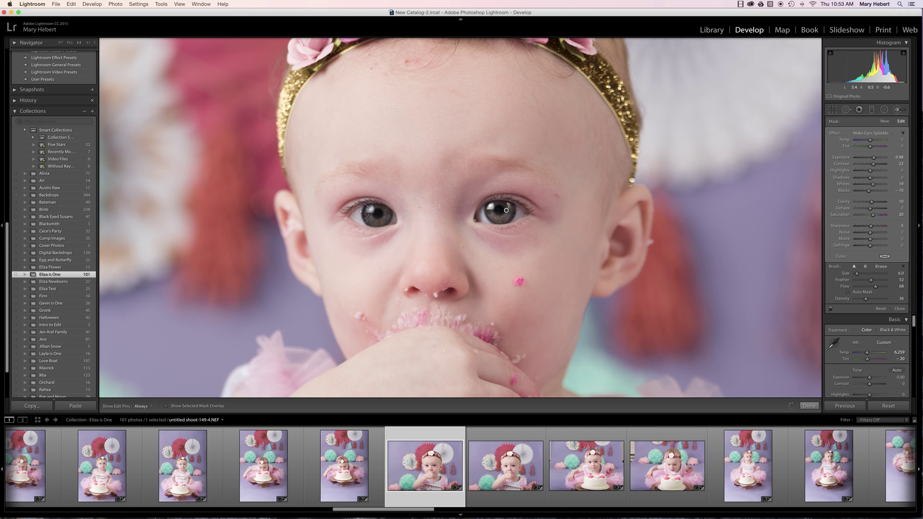
Compare the baby's eyes with the brush adjustment off and on, and finish the brush edit.
key(h)
click(831, 309)
click(830, 309)
click(810, 406)
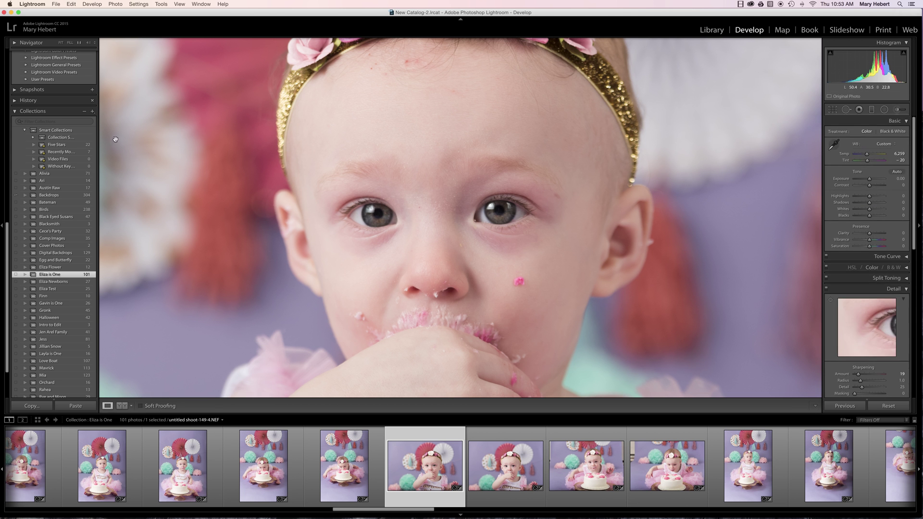
Compare the baby's face before and after editing side by side, then return to the single-photo view.
click(122, 406)
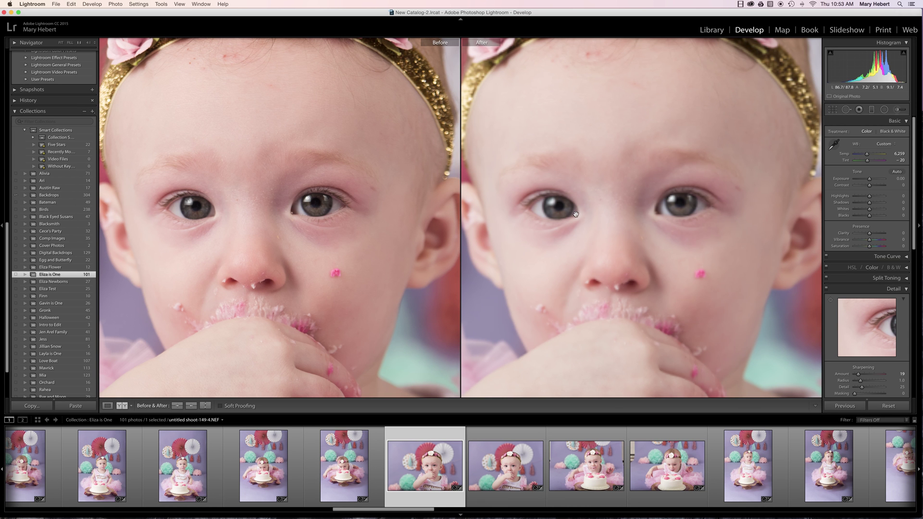
drag(584, 212, 567, 236)
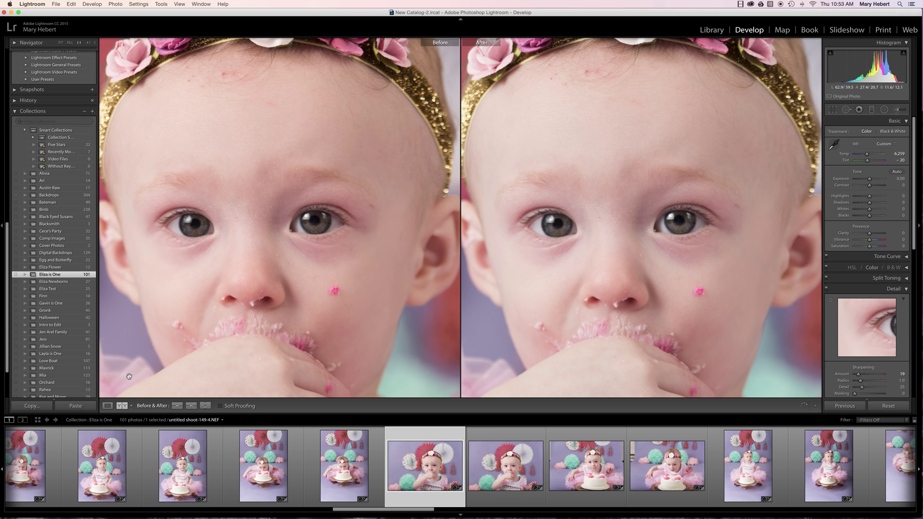
click(107, 406)
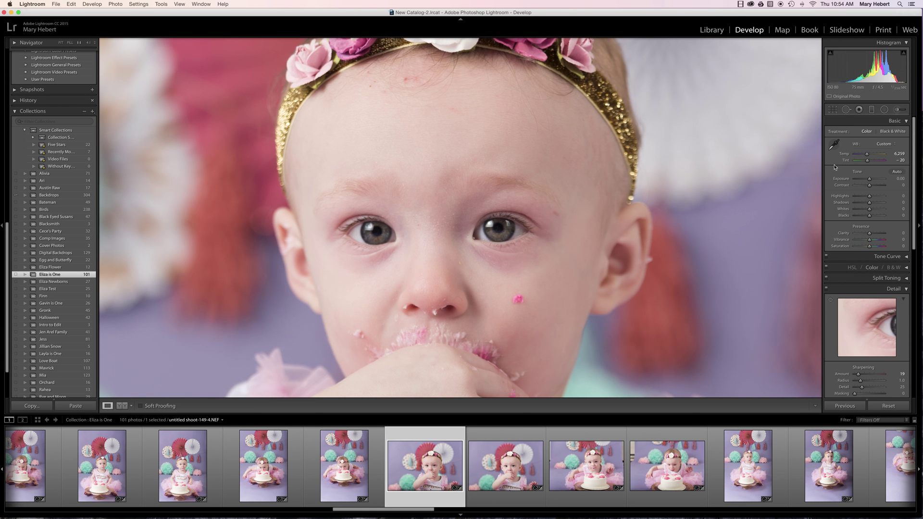
Raise the Exposure of the existing Adjustment Brush edit on the baby's eyes to about 1.17 and finish the brush edit.
click(897, 109)
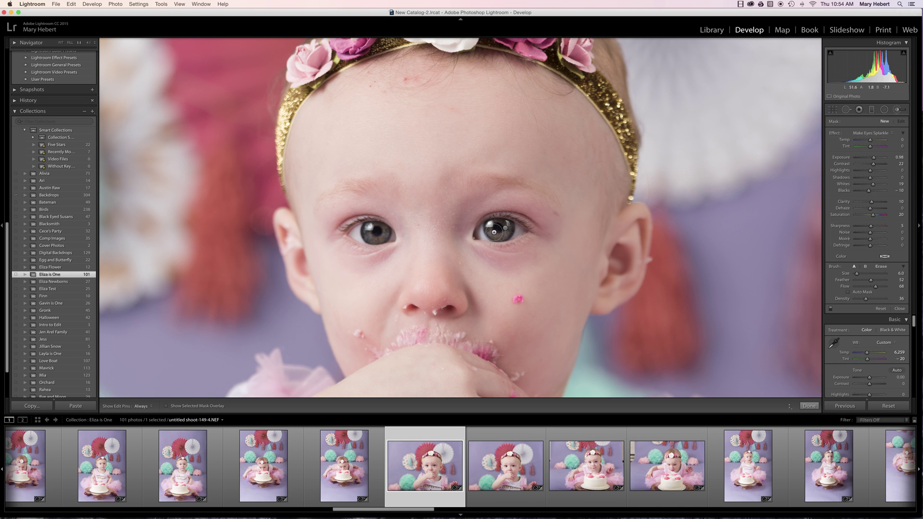
click(504, 228)
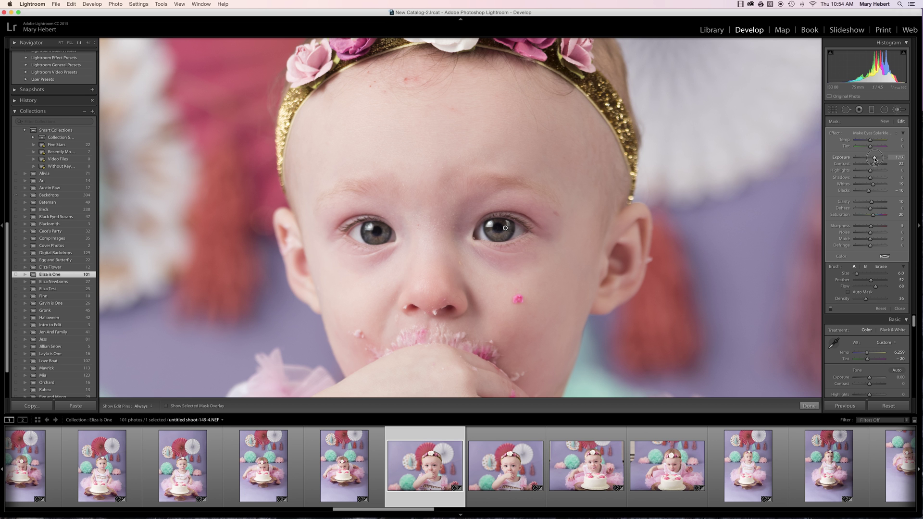
drag(874, 159, 875, 159)
click(809, 406)
click(440, 217)
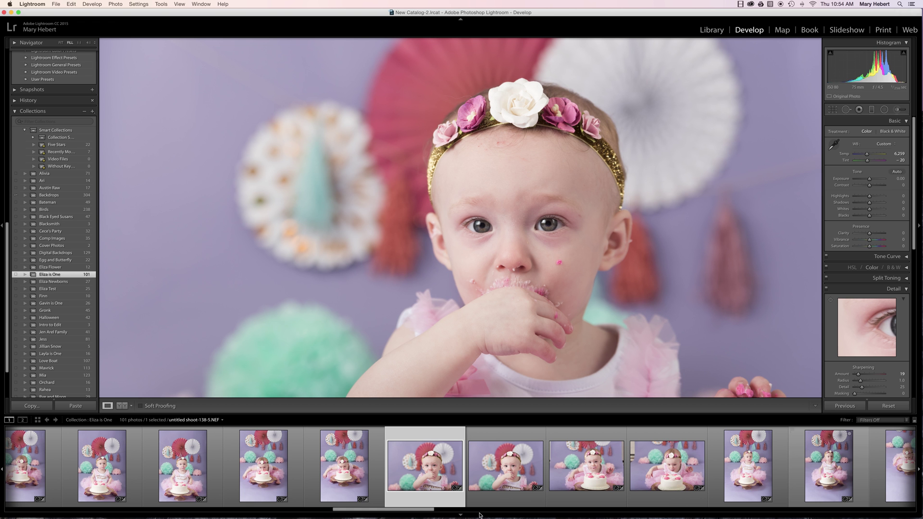
Switch to QuickTime Player, quit it, and enter a name starting with "Making" for the unsaved screen recording.
click(527, 506)
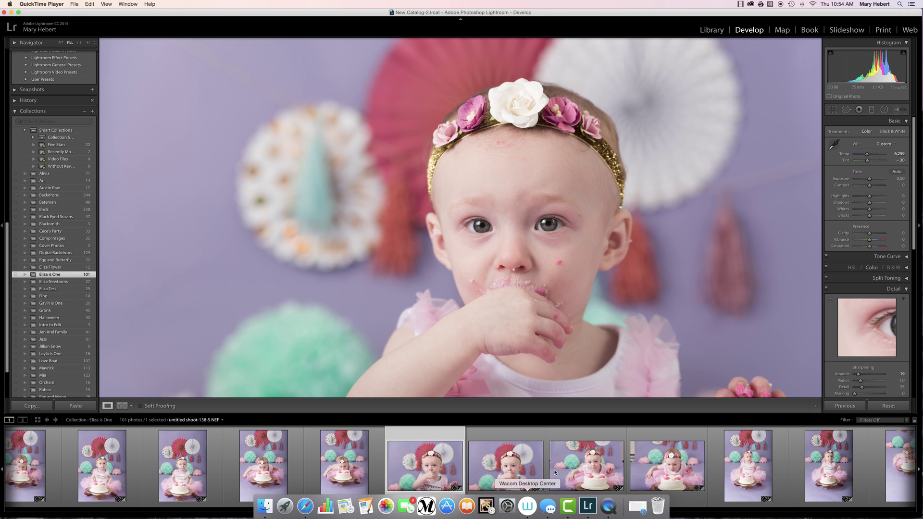
click(41, 4)
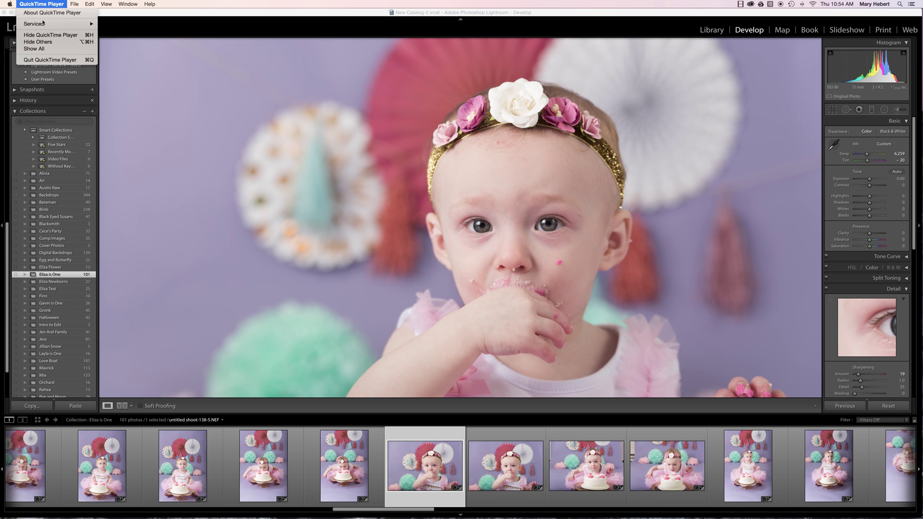
click(50, 62)
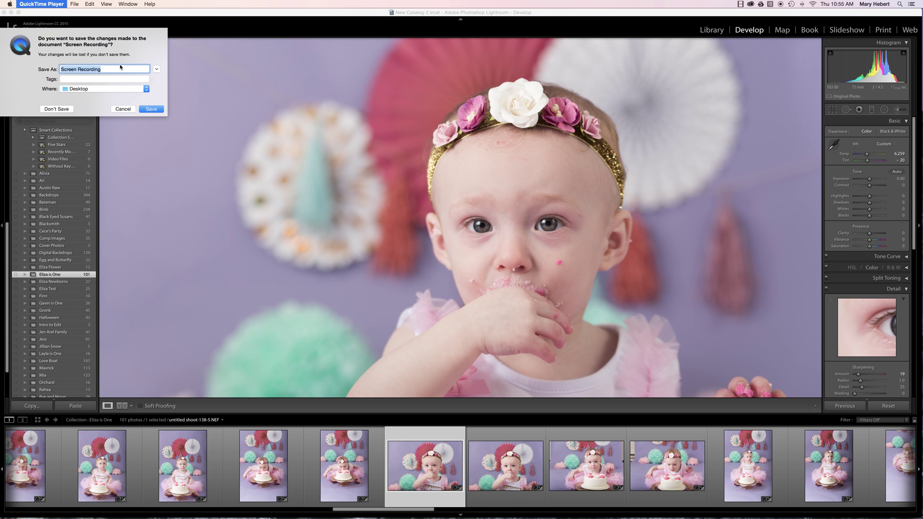
text(Mak)
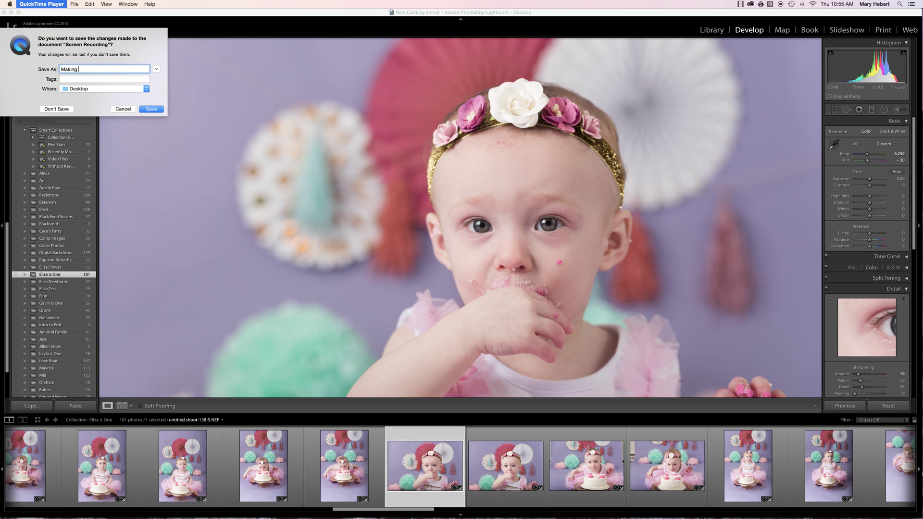